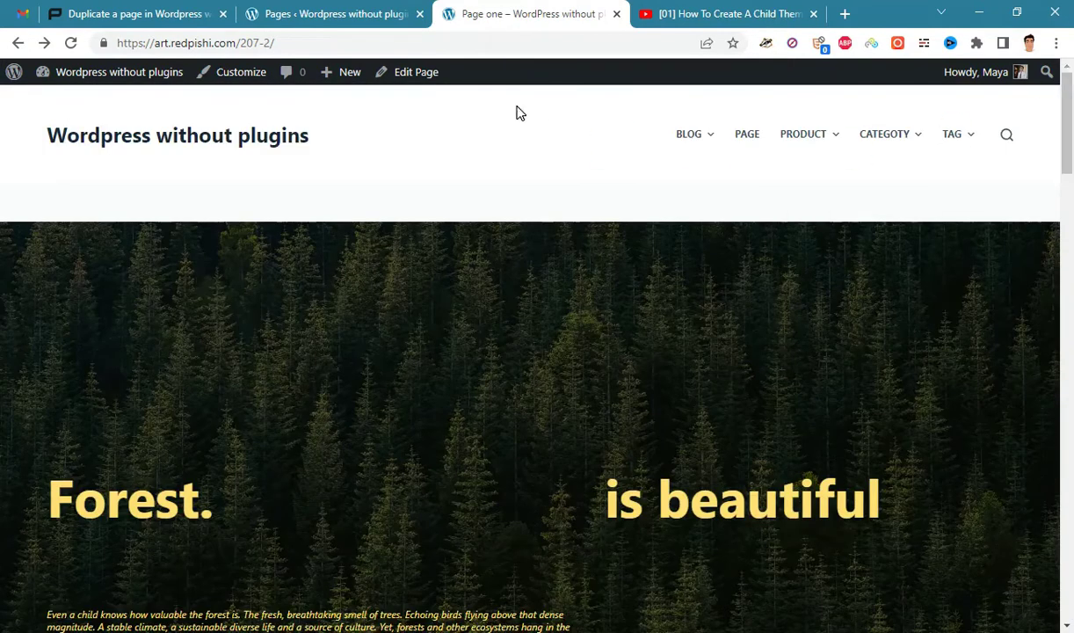
# Copy all of Page one's content from the editor's Options menu, then return to Pages
pyautogui.click(334, 15)
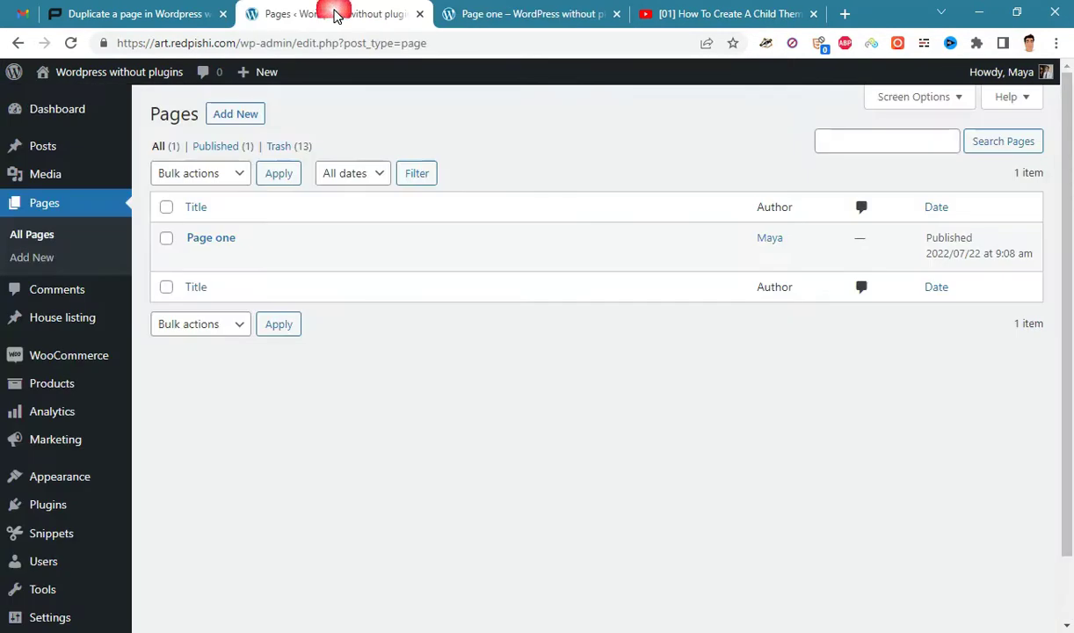
pyautogui.click(230, 240)
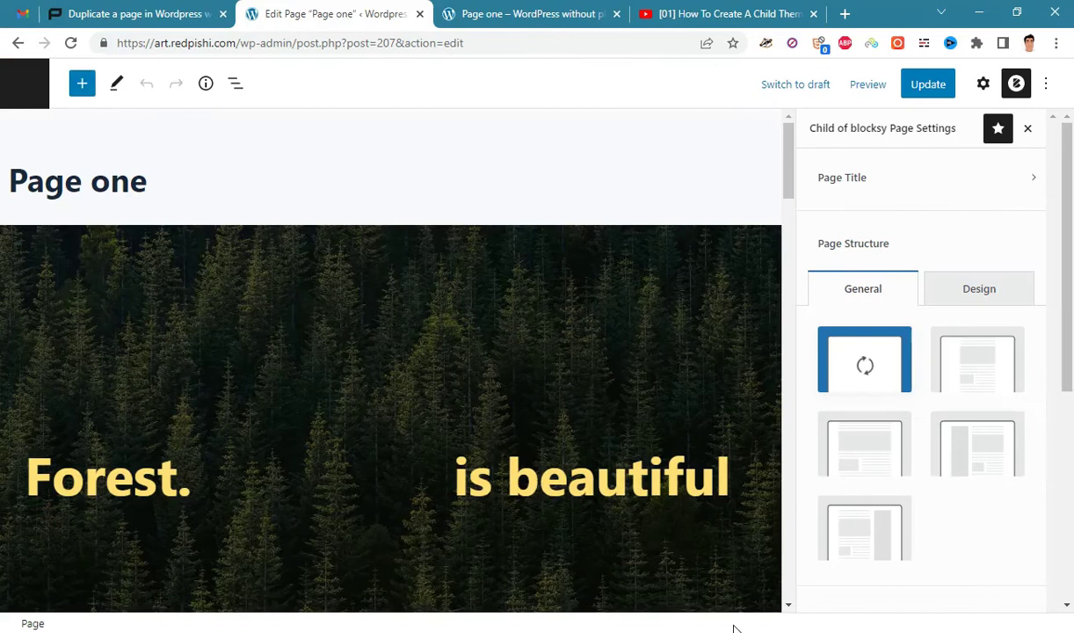
pyautogui.click(1046, 83)
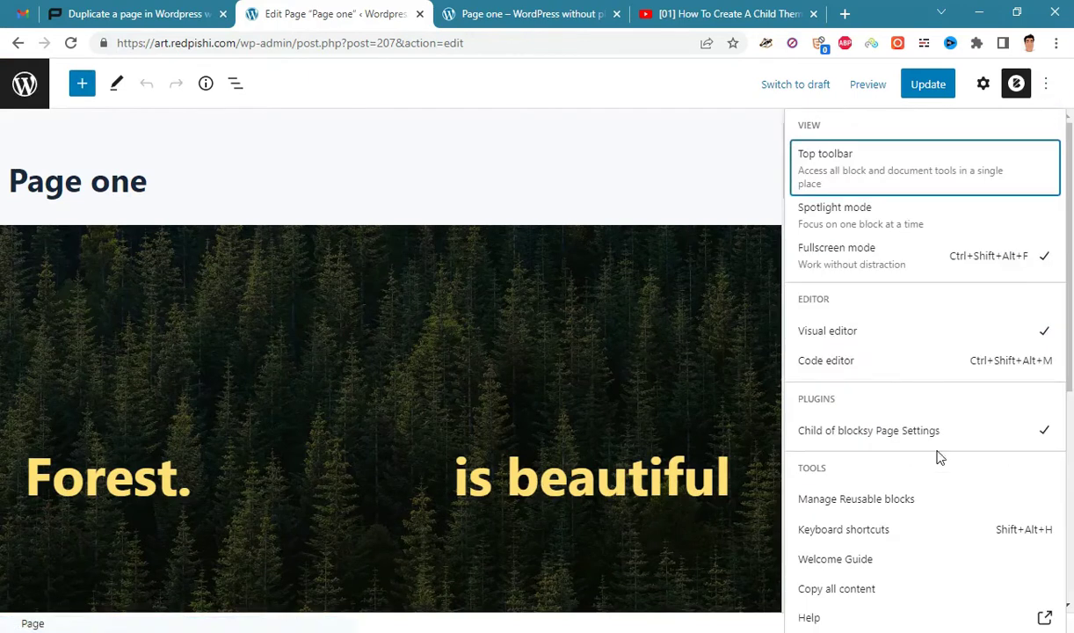
pyautogui.click(903, 594)
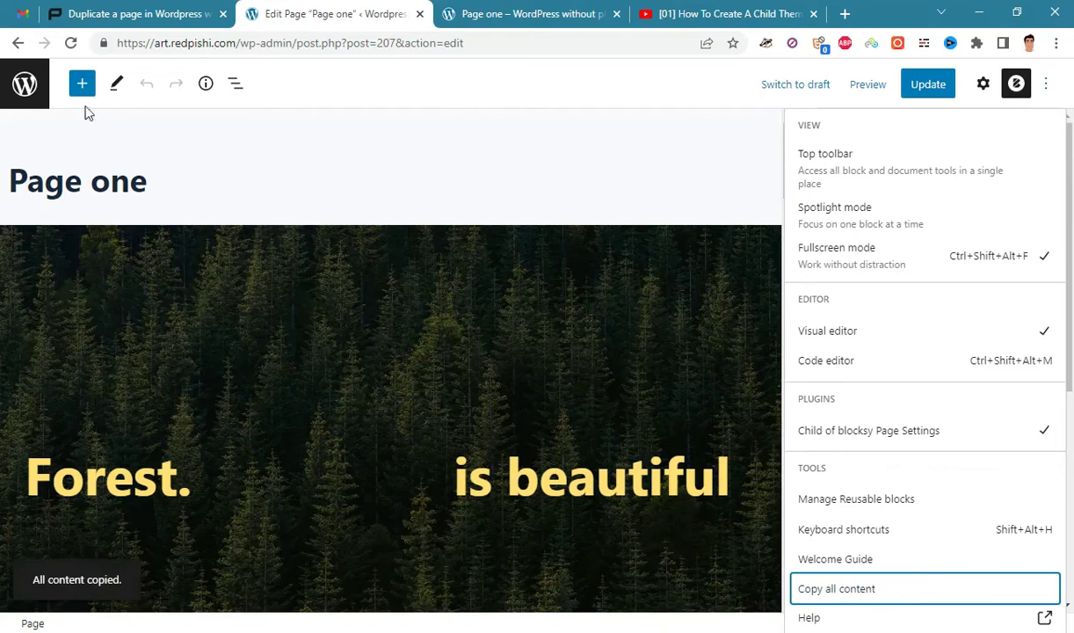
pyautogui.click(24, 84)
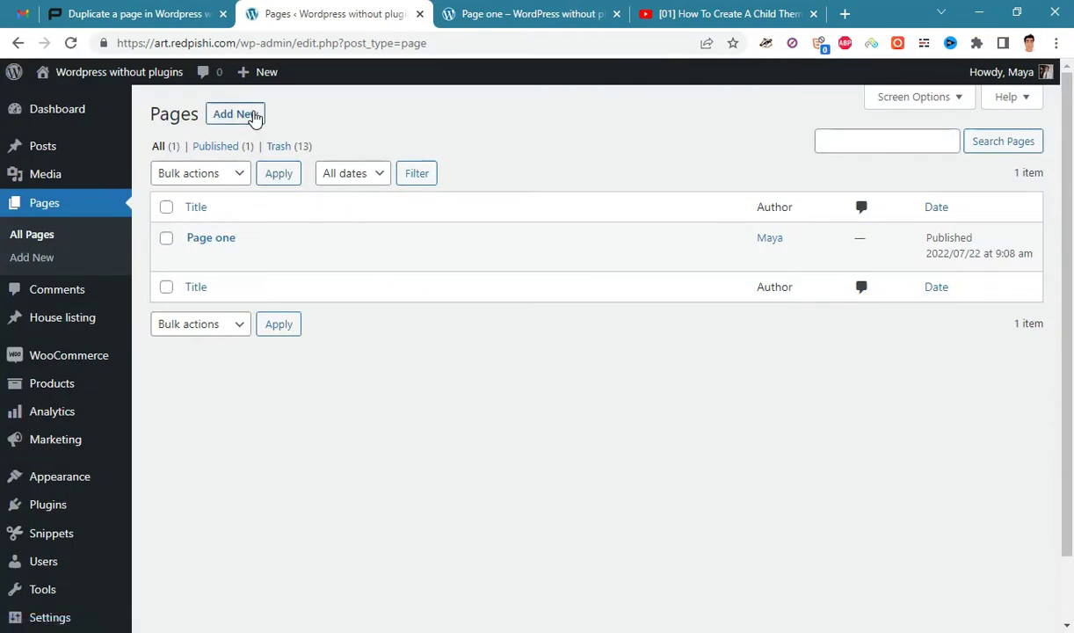
# Create a new page titled 'page two' and paste Page one's content into it
pyautogui.click(249, 114)
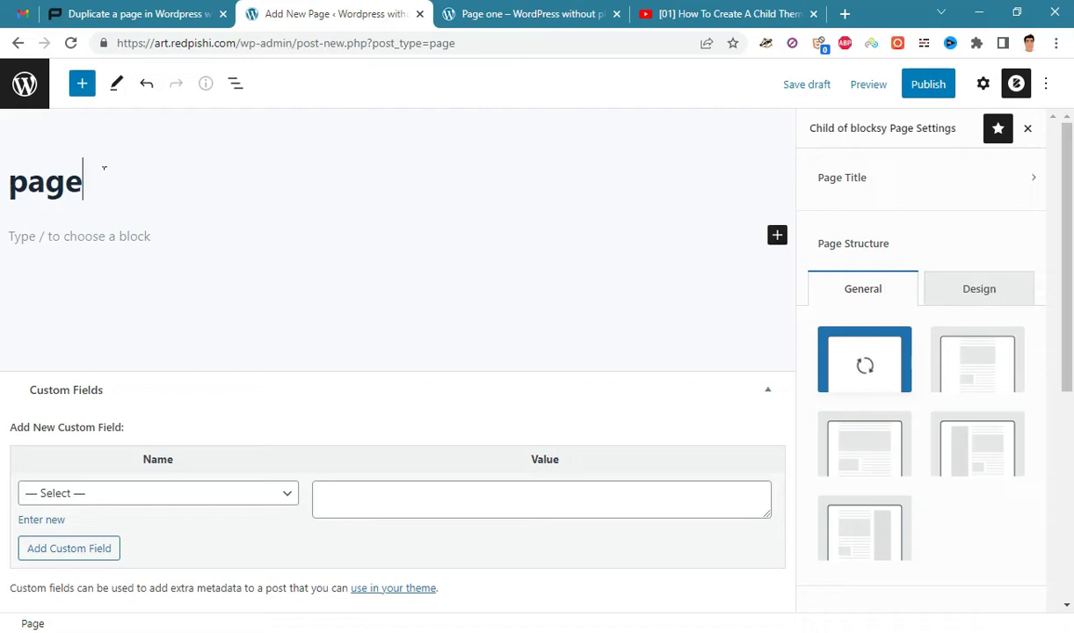
pyautogui.write(' two')
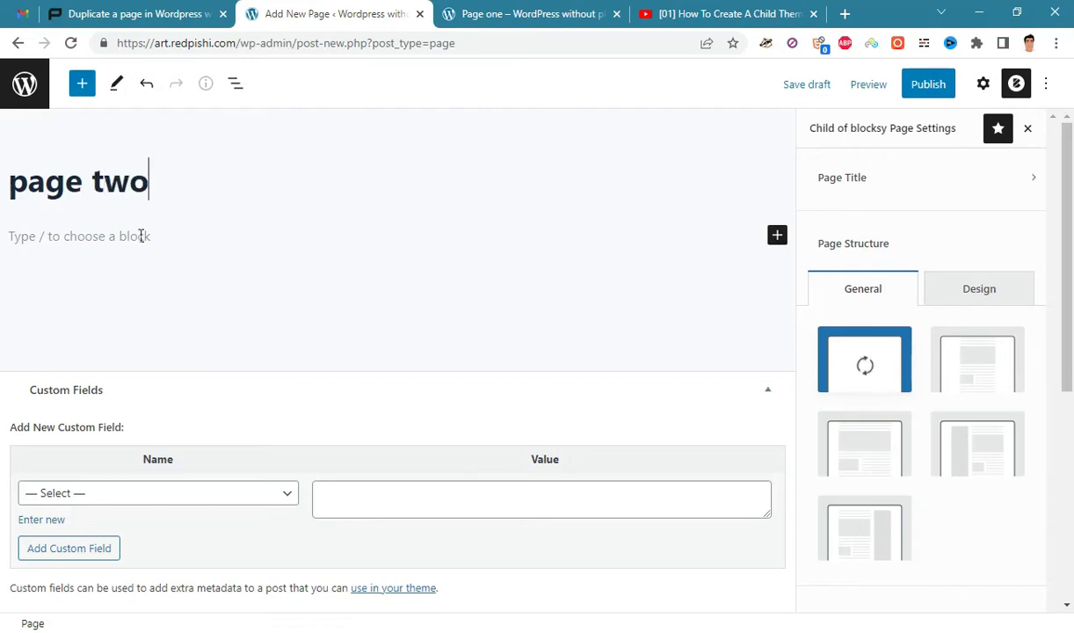
pyautogui.rightClick(114, 234)
pyautogui.click(157, 366)
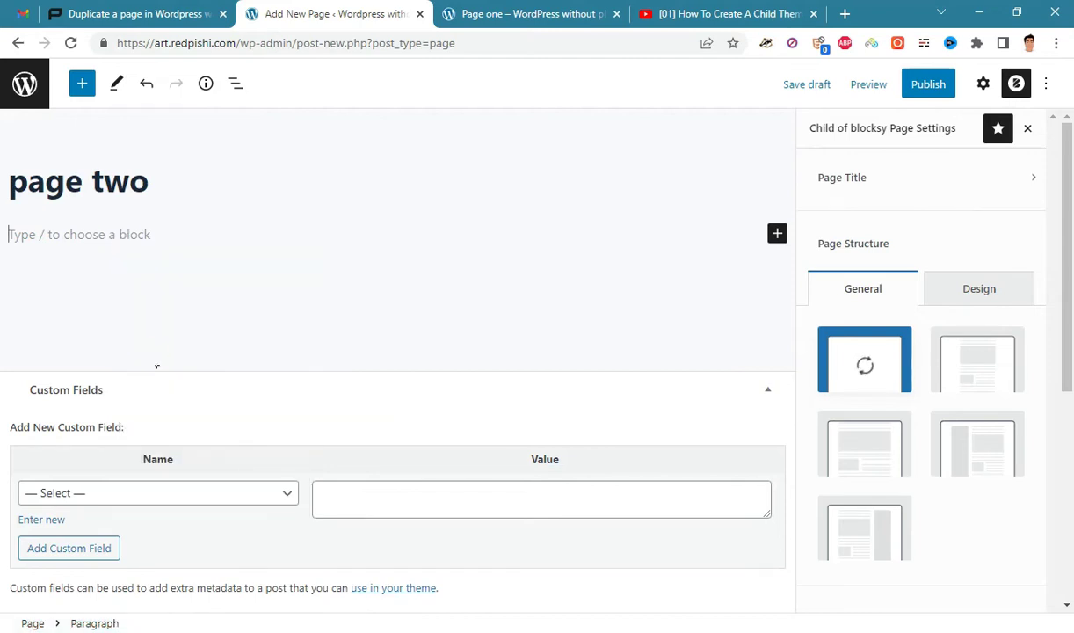
# Publish page two and view it on the site
pyautogui.click(924, 88)
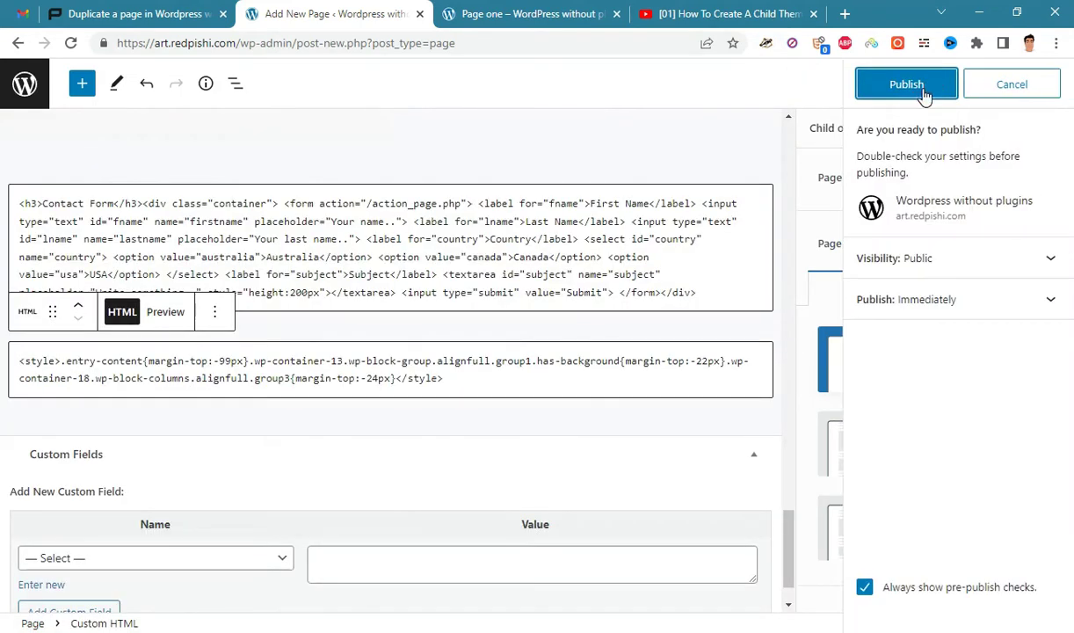
pyautogui.click(930, 86)
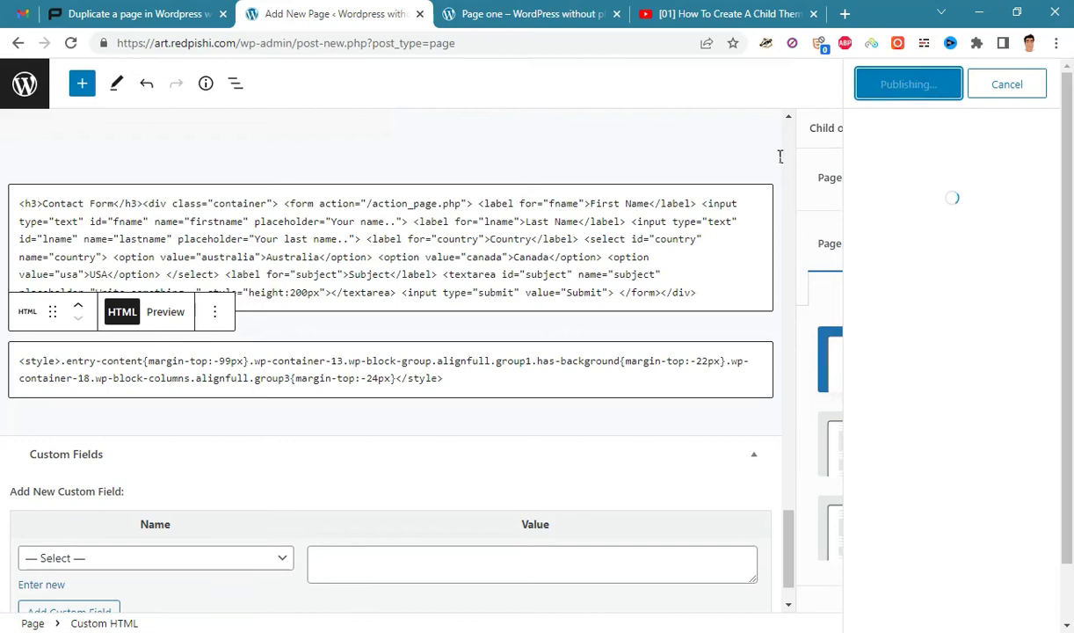
pyautogui.scroll(15, 396, 375)
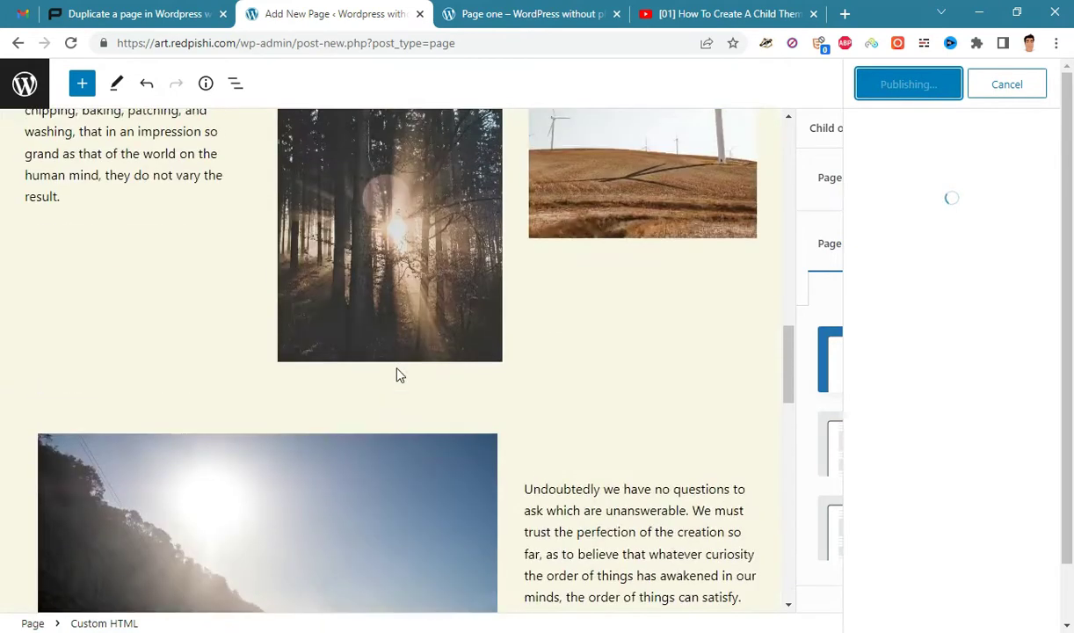
pyautogui.scroll(10, 397, 375)
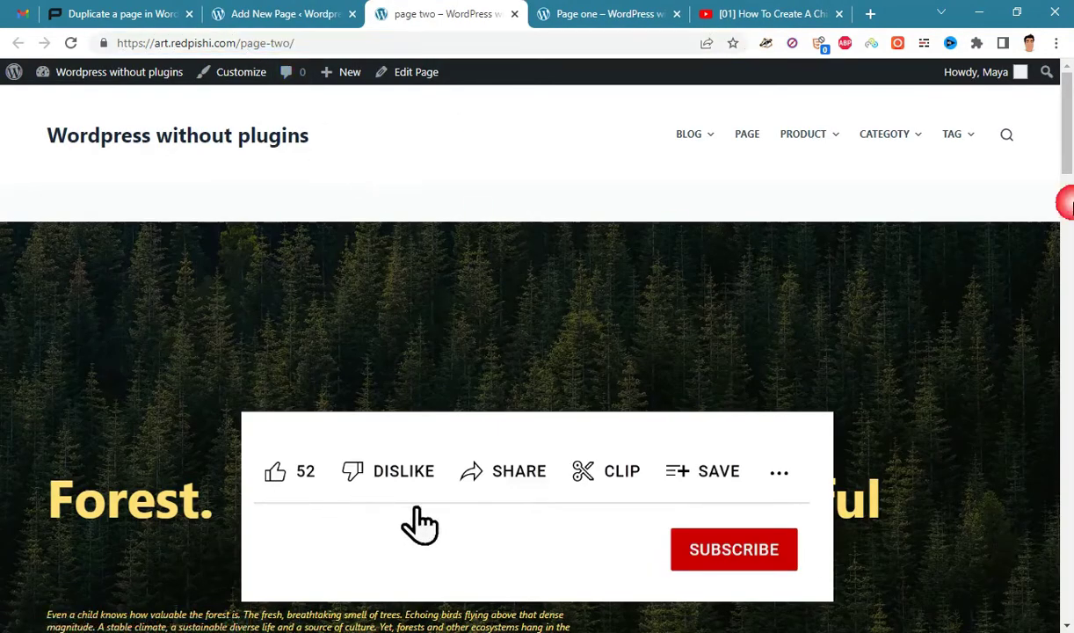
# Close the page two tabs and return to the Pages list showing Page one and page two
pyautogui.moveTo(1070, 161); pyautogui.dragTo(433, 173)
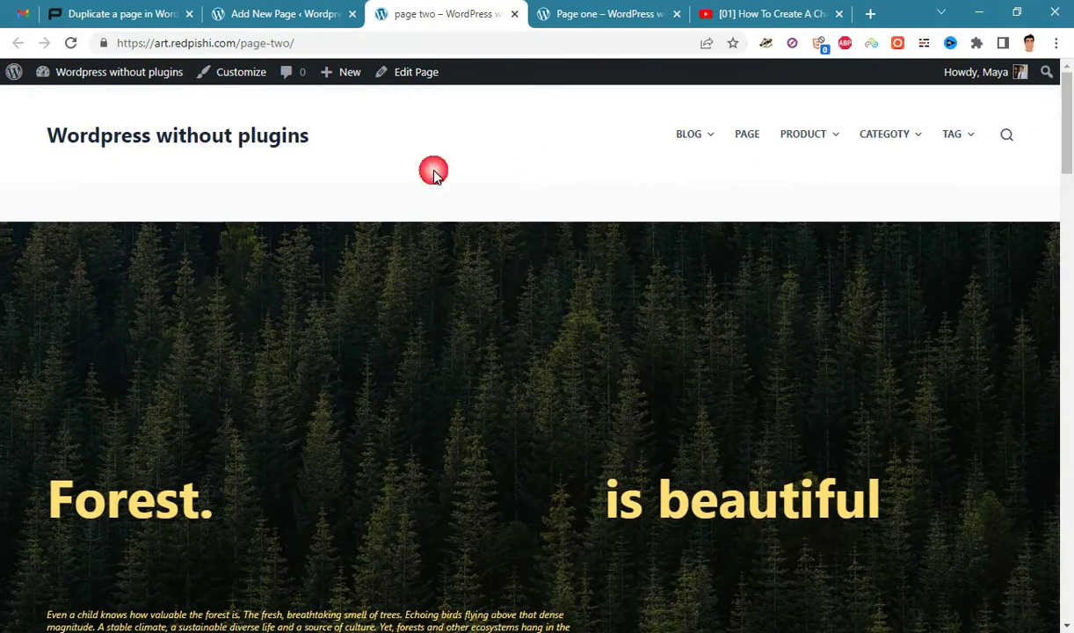
pyautogui.click(288, 45)
pyautogui.click(313, 43)
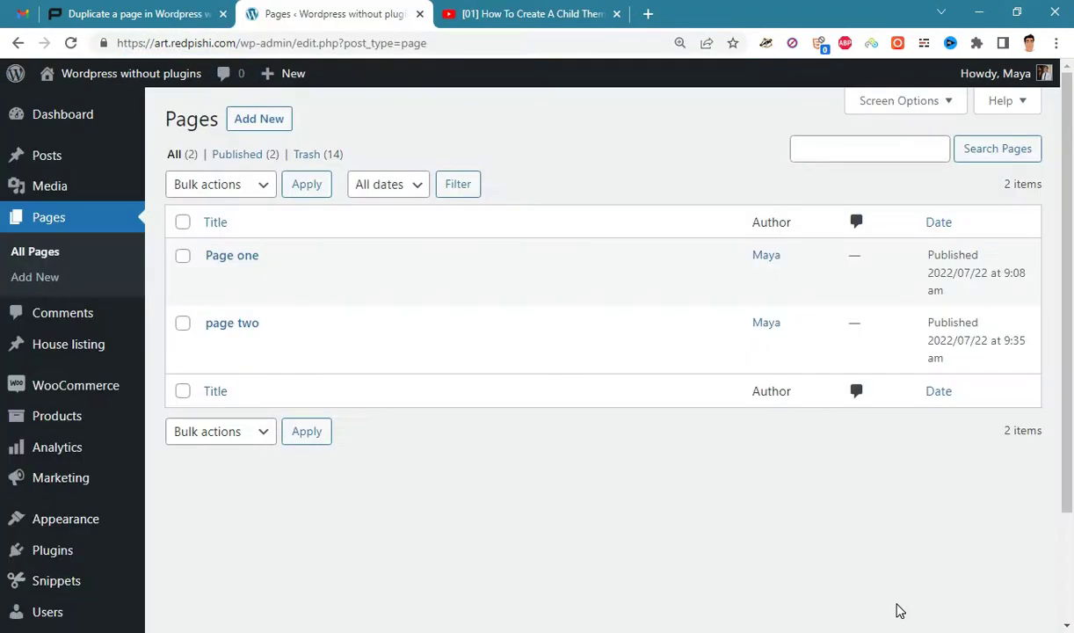
# Copy the Method 2 duplicate-page code snippet from the Redpishi tutorial article
pyautogui.click(171, 19)
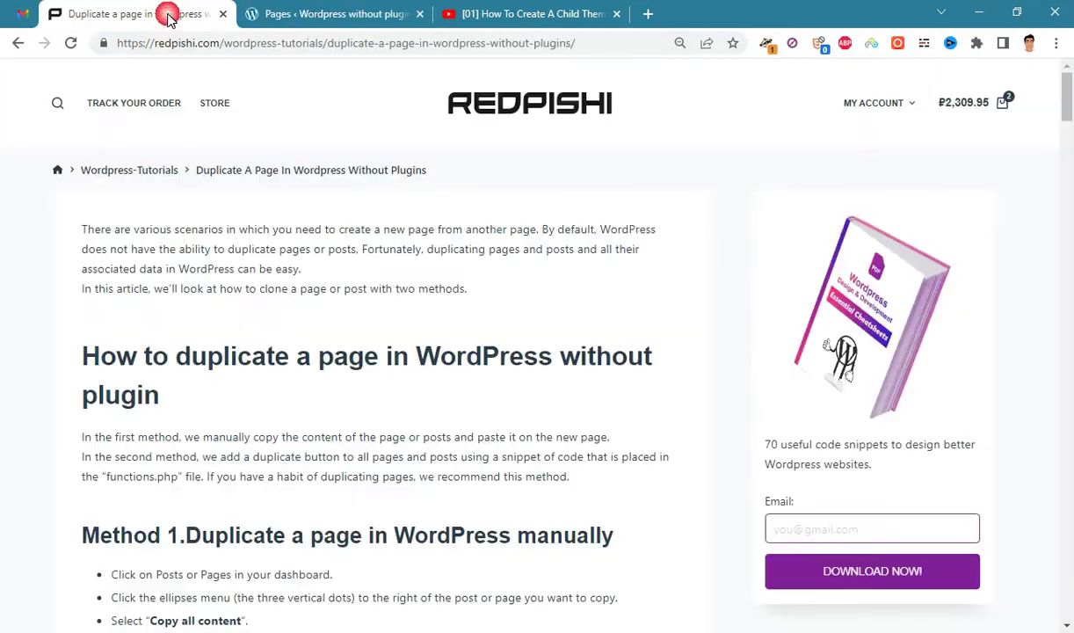
pyautogui.scroll(-5, 626, 431)
pyautogui.scroll(-10, 621, 428)
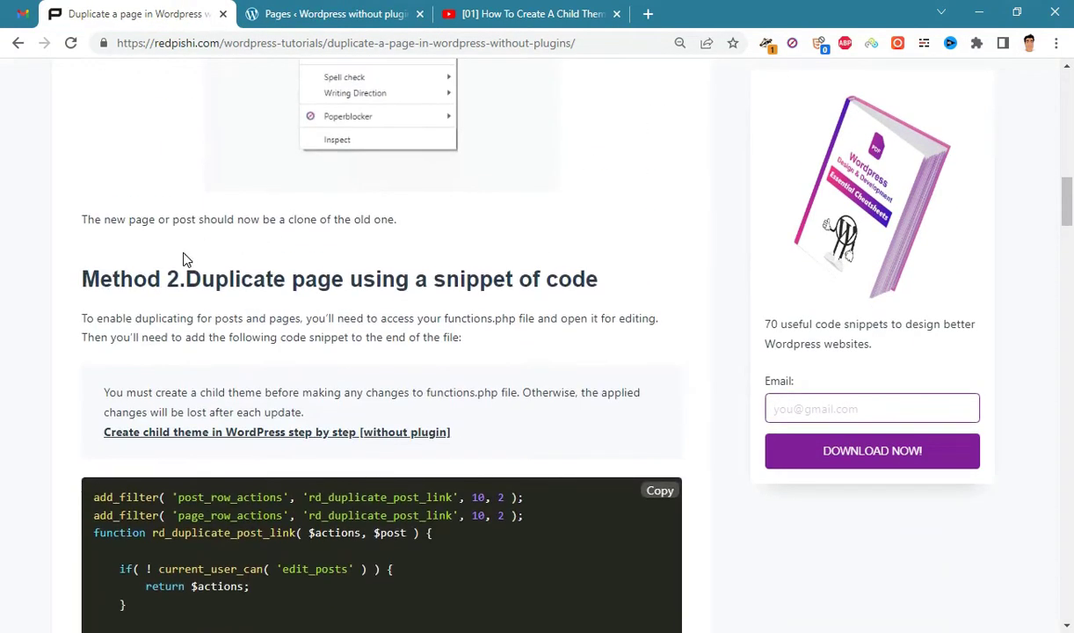
pyautogui.moveTo(186, 279); pyautogui.dragTo(639, 280)
pyautogui.click(639, 340)
pyautogui.scroll(-2, 634, 437)
pyautogui.click(661, 333)
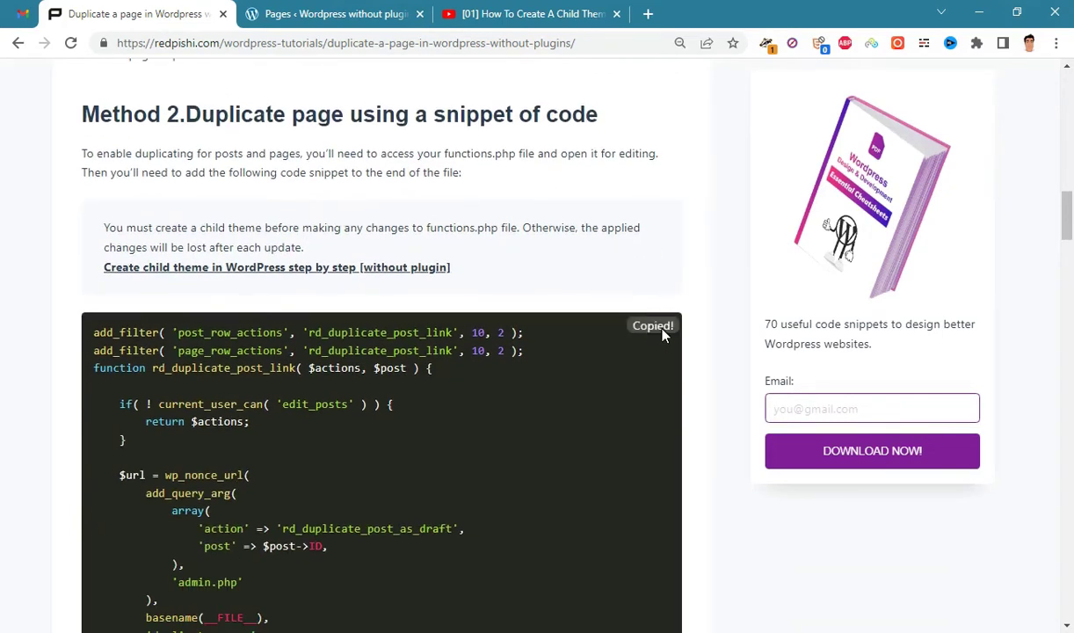
pyautogui.click(364, 12)
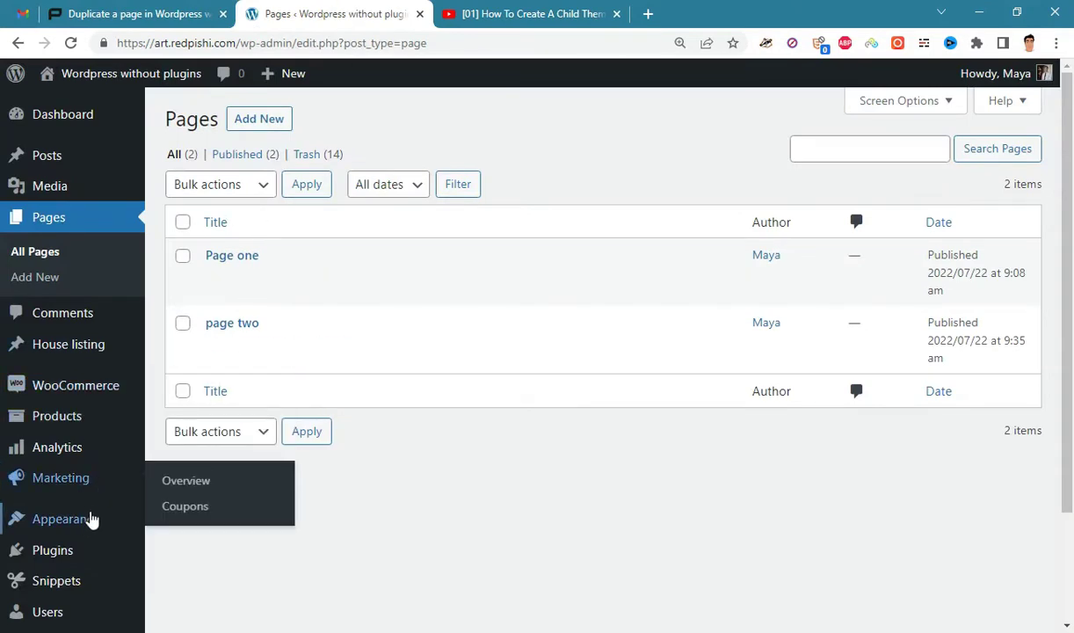
# Open the child theme's functions.php in the Theme File Editor, then check the child-theme tutorial video
pyautogui.moveTo(66, 518)
pyautogui.click(220, 580)
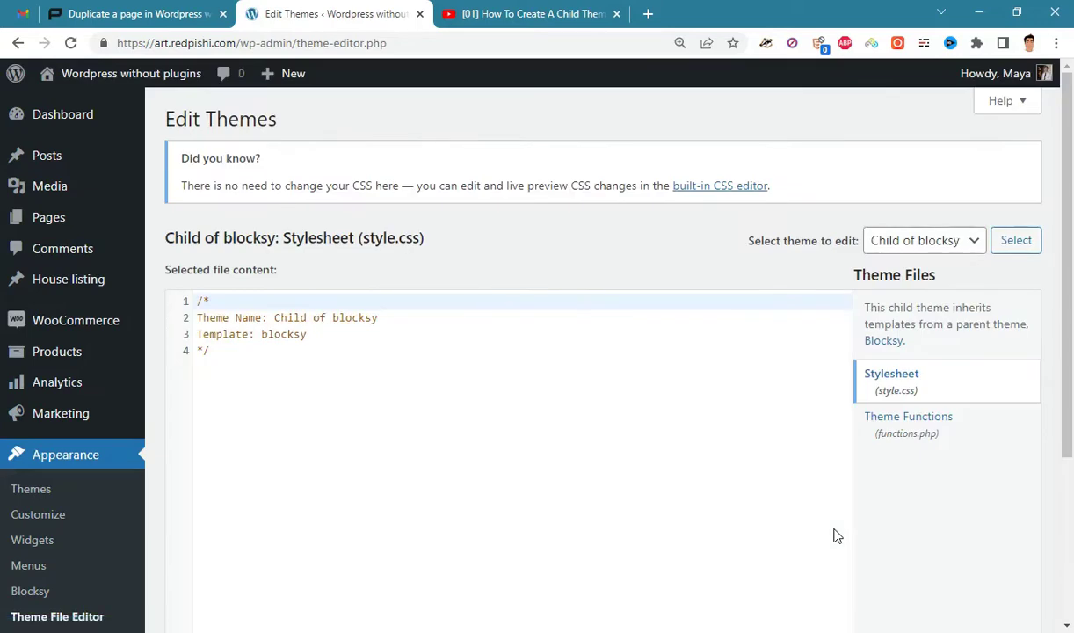
pyautogui.click(933, 436)
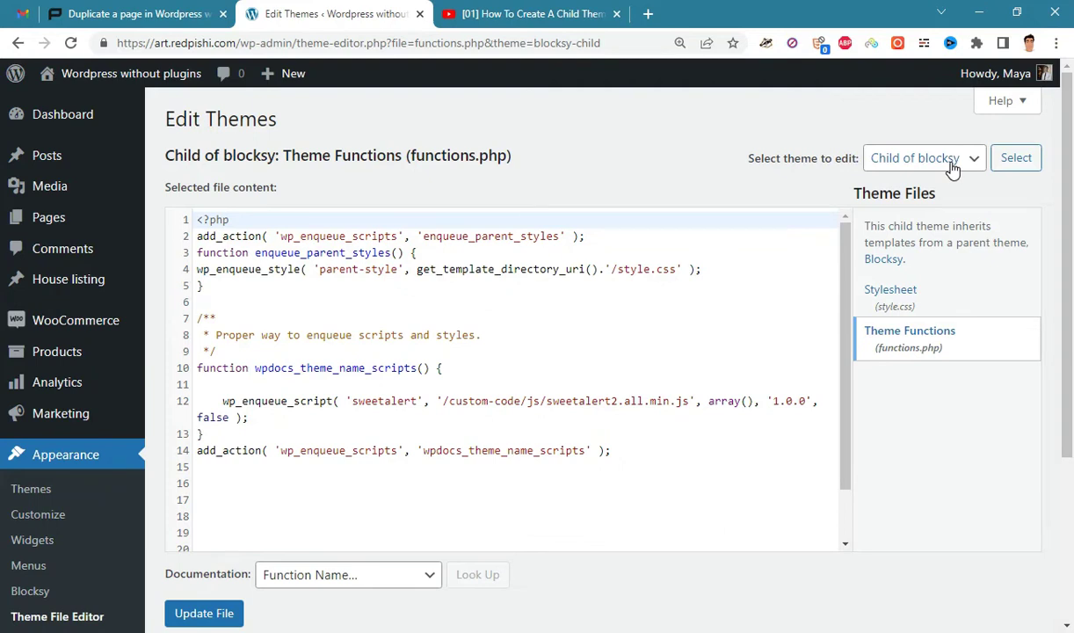
pyautogui.click(567, 13)
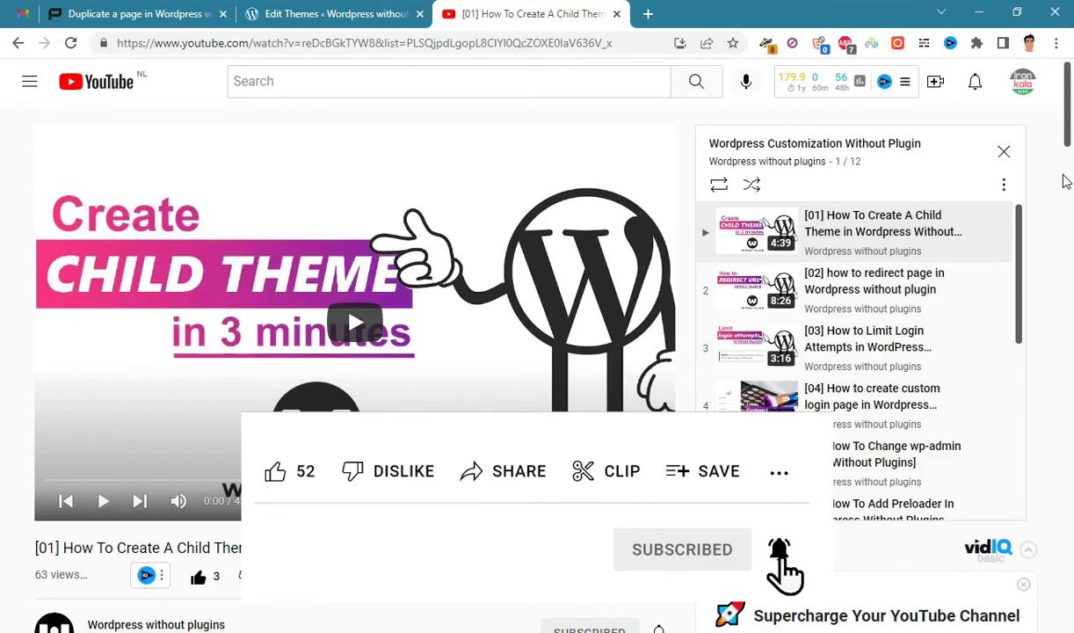
# Paste the duplicate-page snippet onto empty line 19 of functions.php and update the file
pyautogui.click(351, 13)
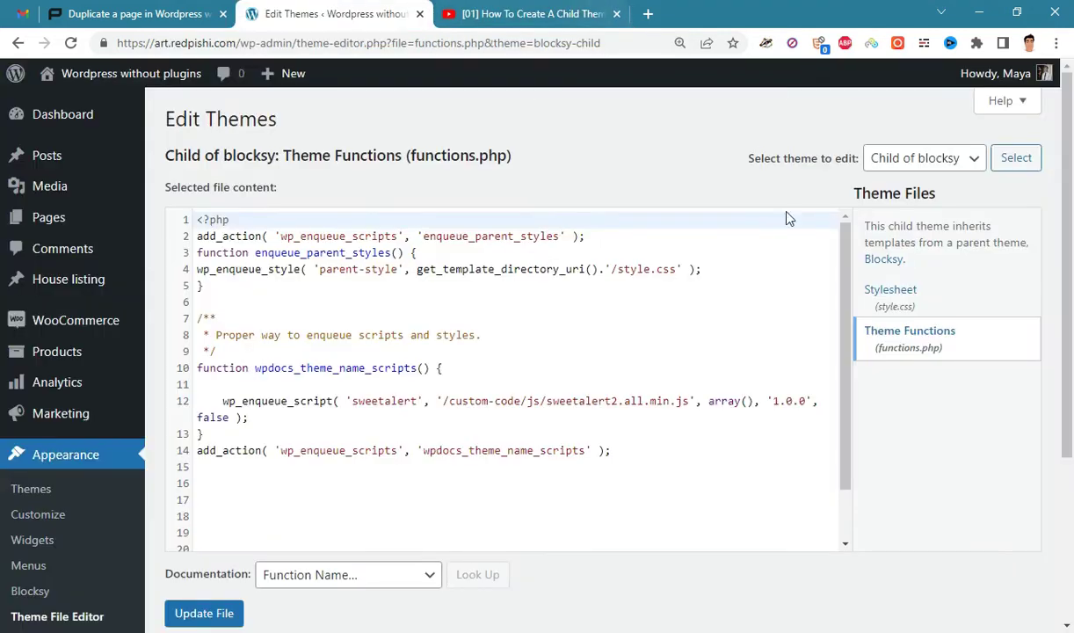
pyautogui.moveTo(846, 307); pyautogui.dragTo(851, 392)
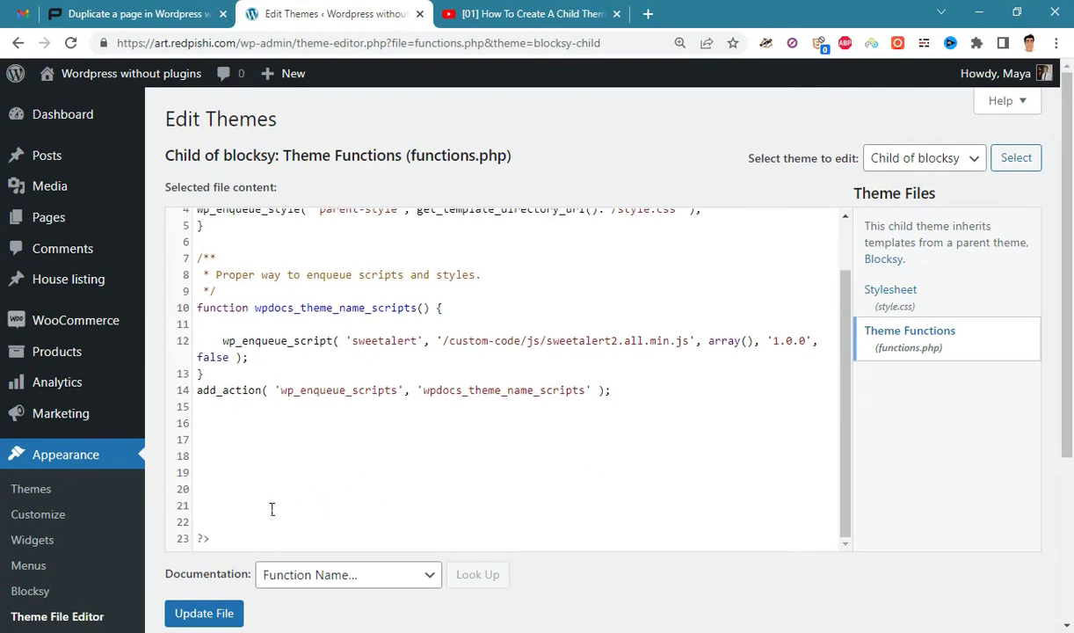
pyautogui.click(227, 475)
pyautogui.rightClick(227, 475)
pyautogui.click(274, 314)
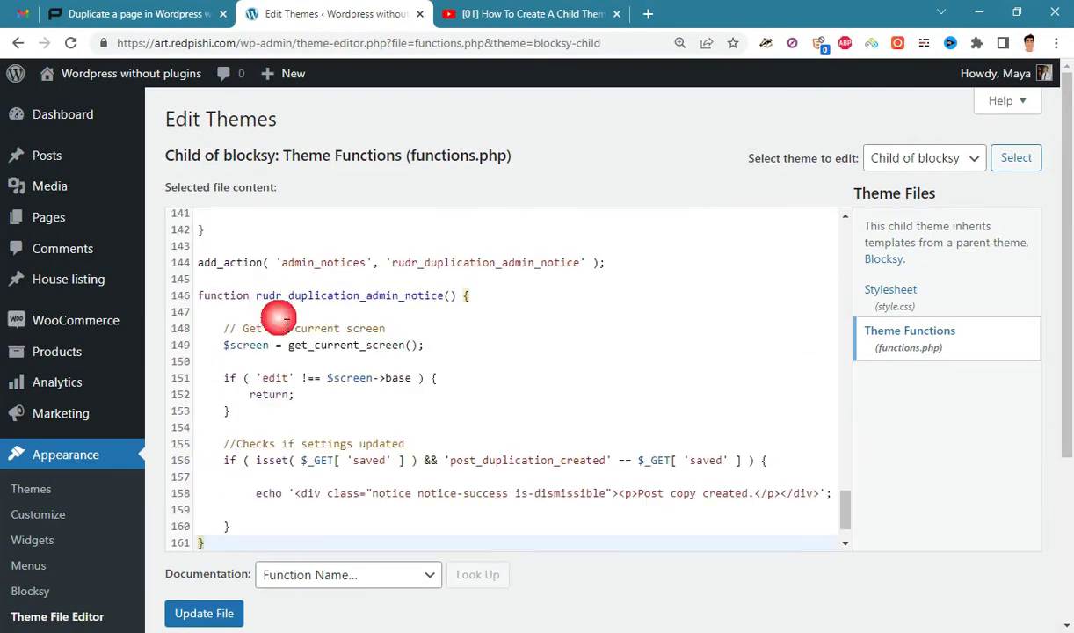
pyautogui.click(225, 613)
# Check the save confirmation and go to the Pages list
pyautogui.scroll(-2, 580, 563)
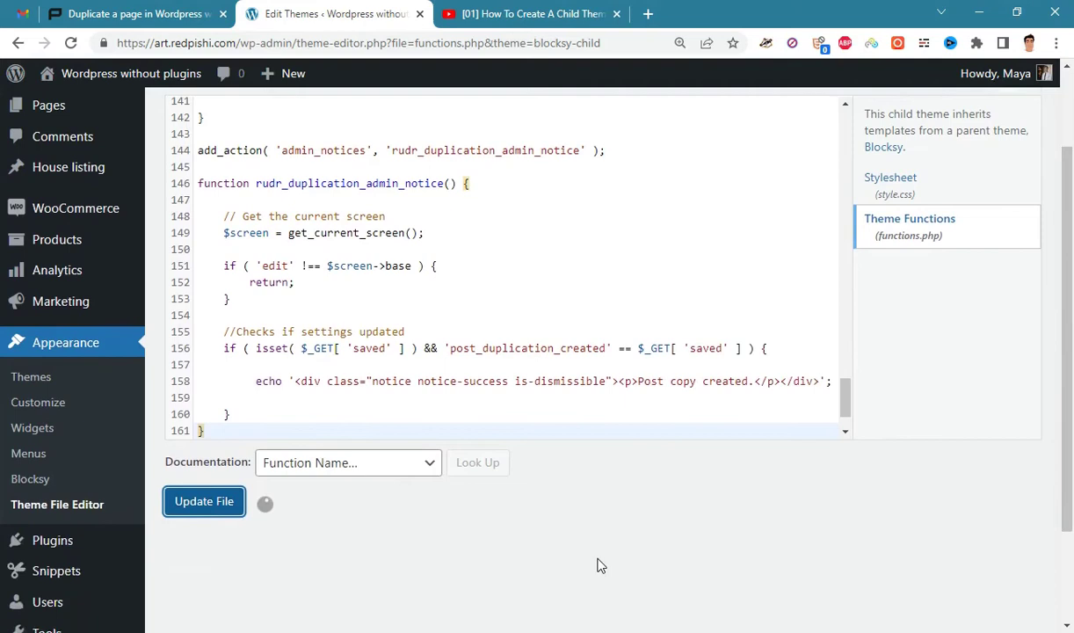
pyautogui.scroll(1, 593, 518)
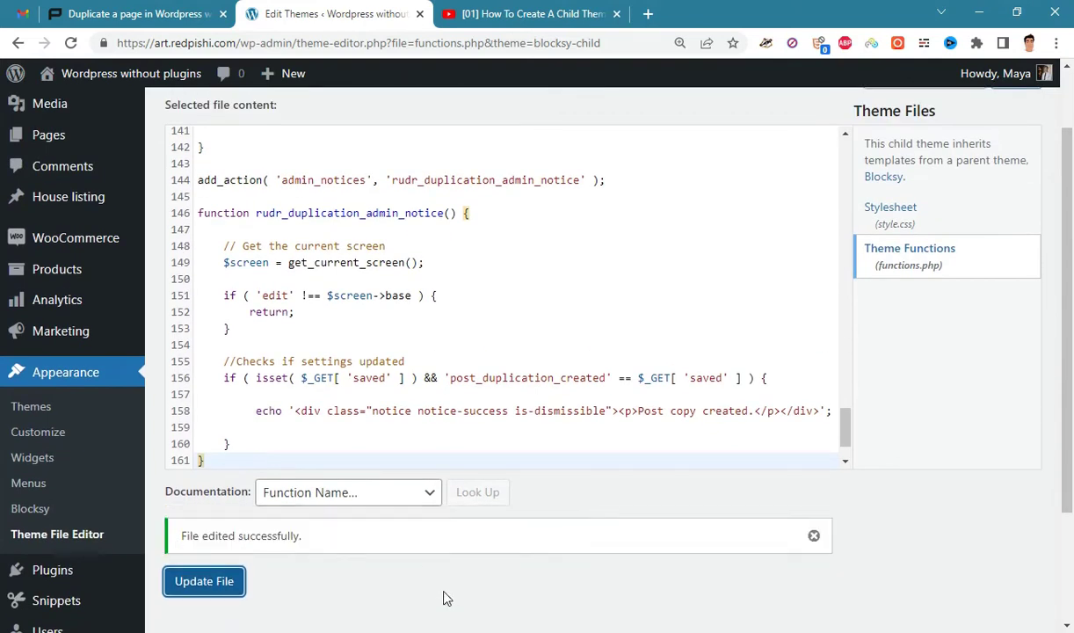
pyautogui.scroll(1, 472, 517)
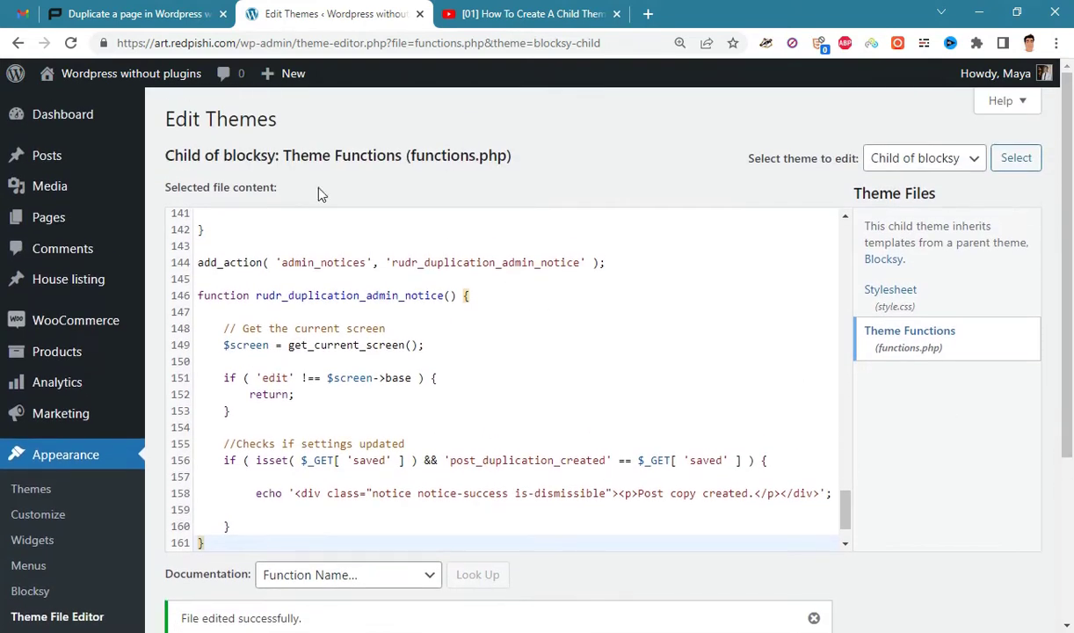
pyautogui.click(48, 221)
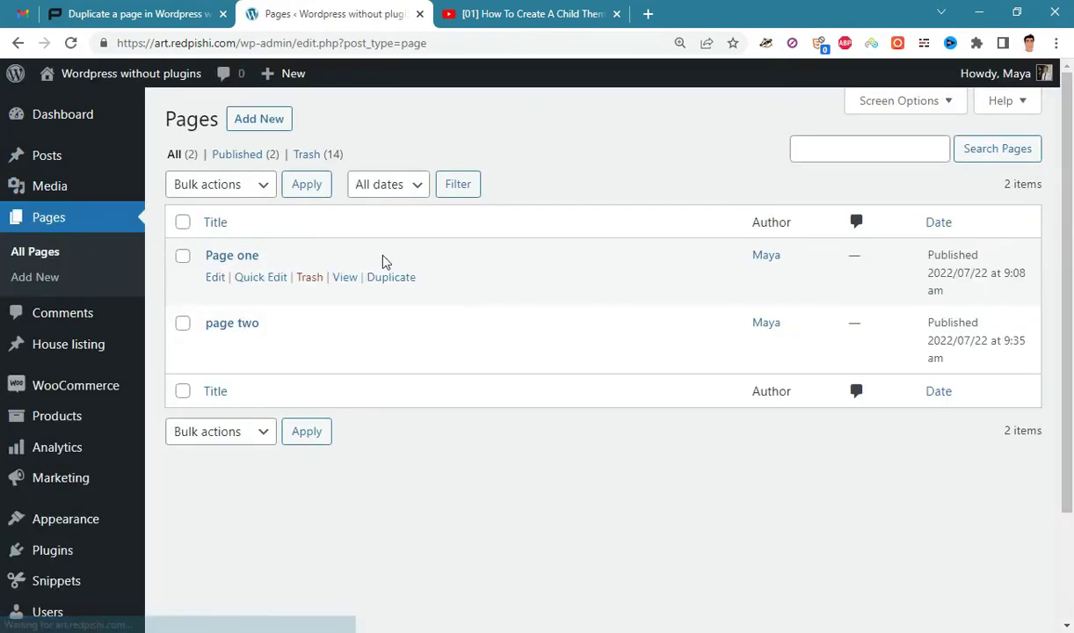
# Zoom in, duplicate page two with the new Duplicate link, and open the draft copy
pyautogui.moveTo(368, 348)
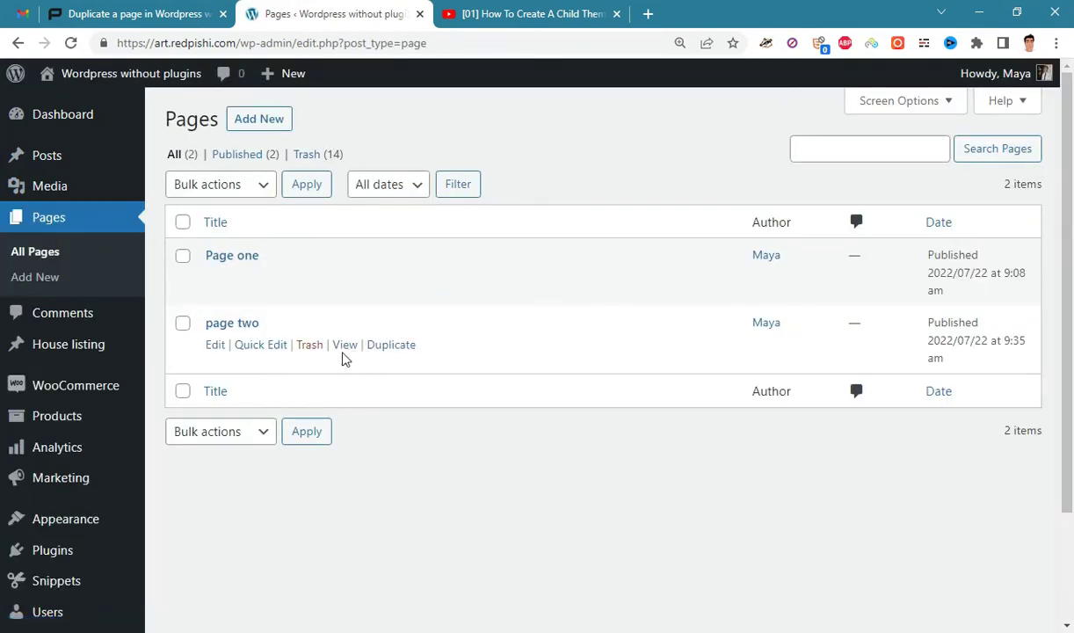
pyautogui.hotkey('ctrl', '+')
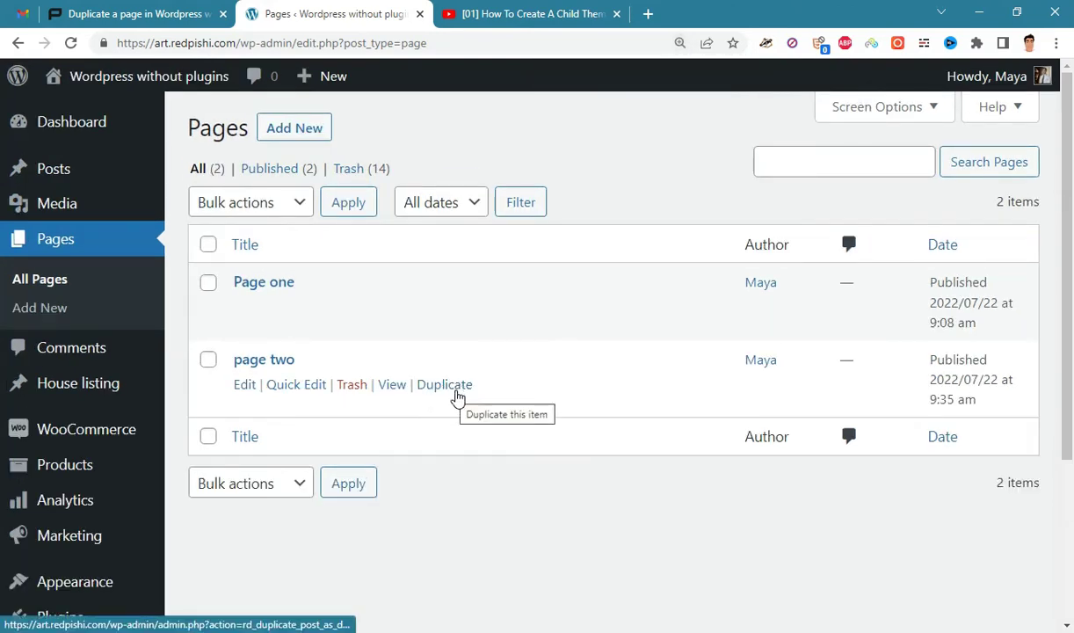
pyautogui.click(457, 396)
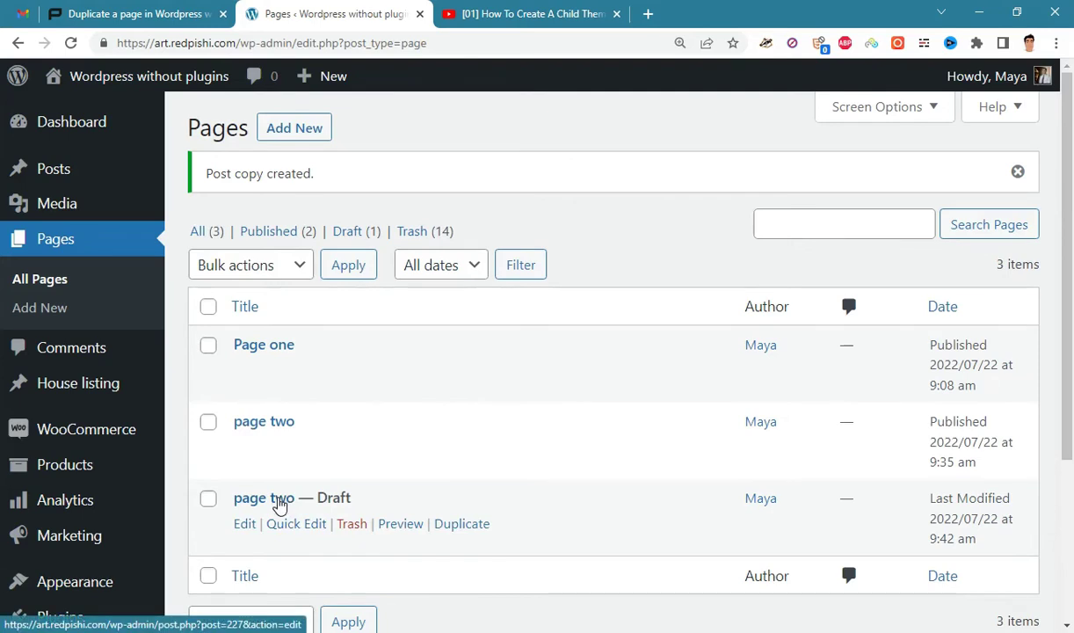
pyautogui.click(279, 503)
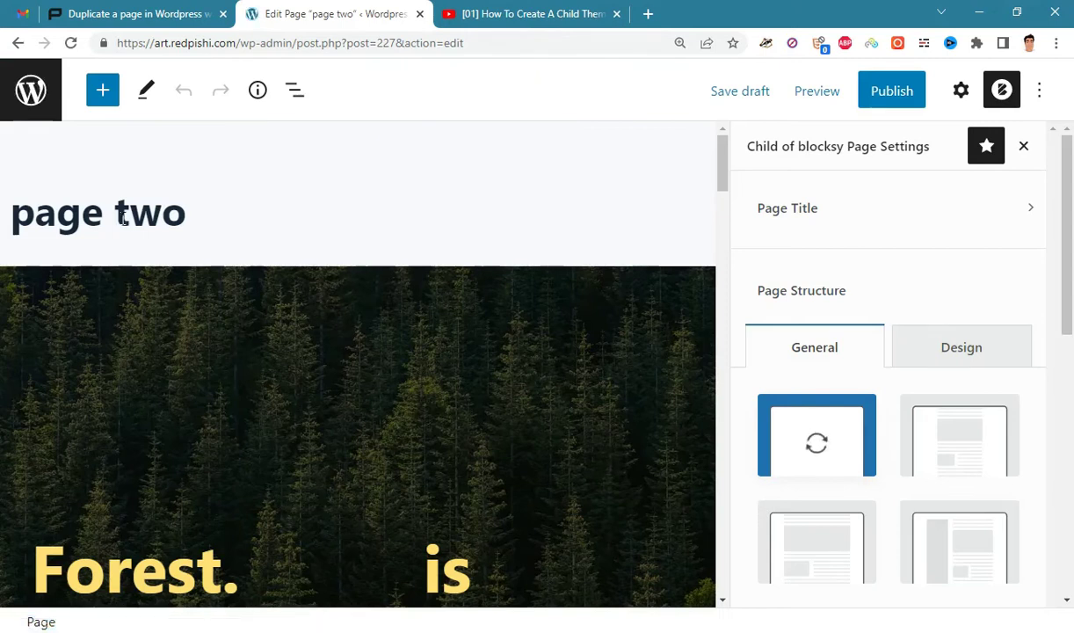
# Rename the draft copy to 'page three' and publish it
pyautogui.moveTo(114, 211); pyautogui.dragTo(379, 205)
pyautogui.write('th')
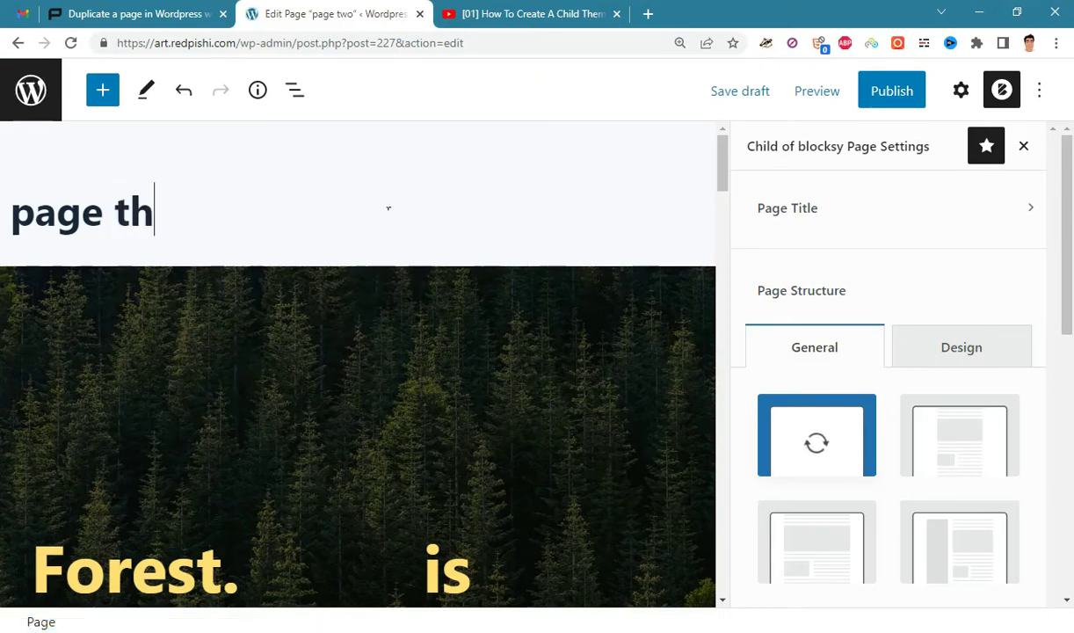
pyautogui.write('ree')
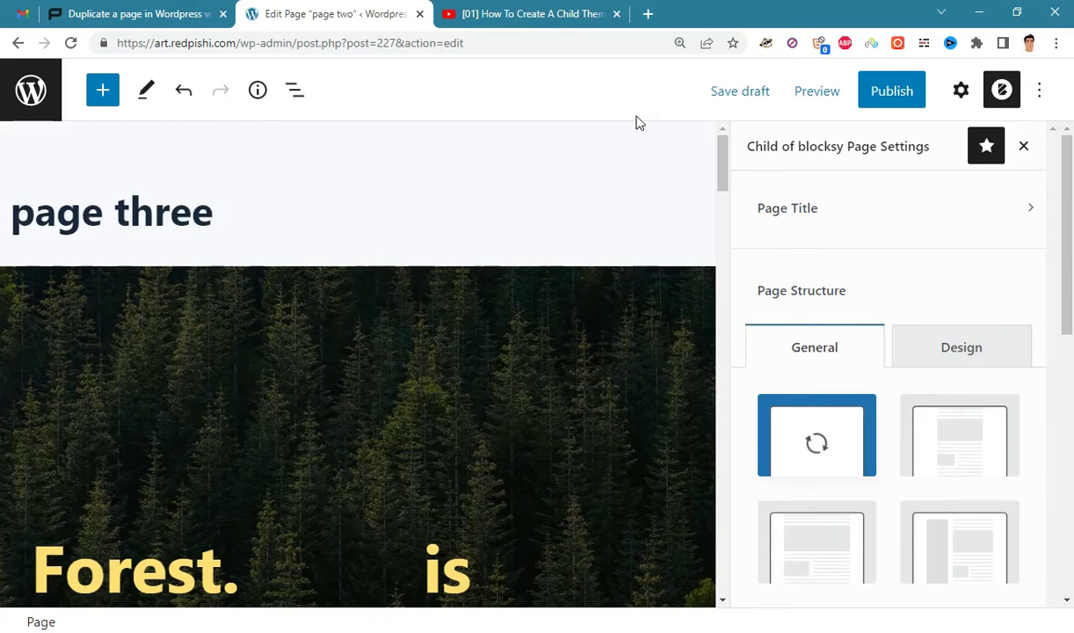
pyautogui.click(891, 90)
pyautogui.click(889, 90)
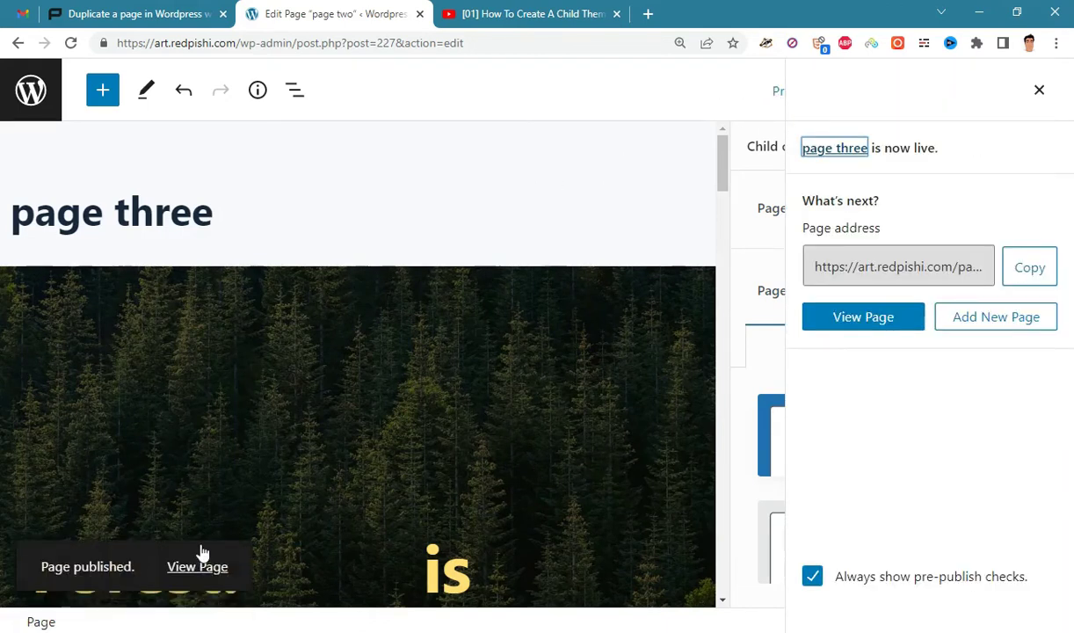
# View the published page three, then close its tab
pyautogui.click(197, 566)
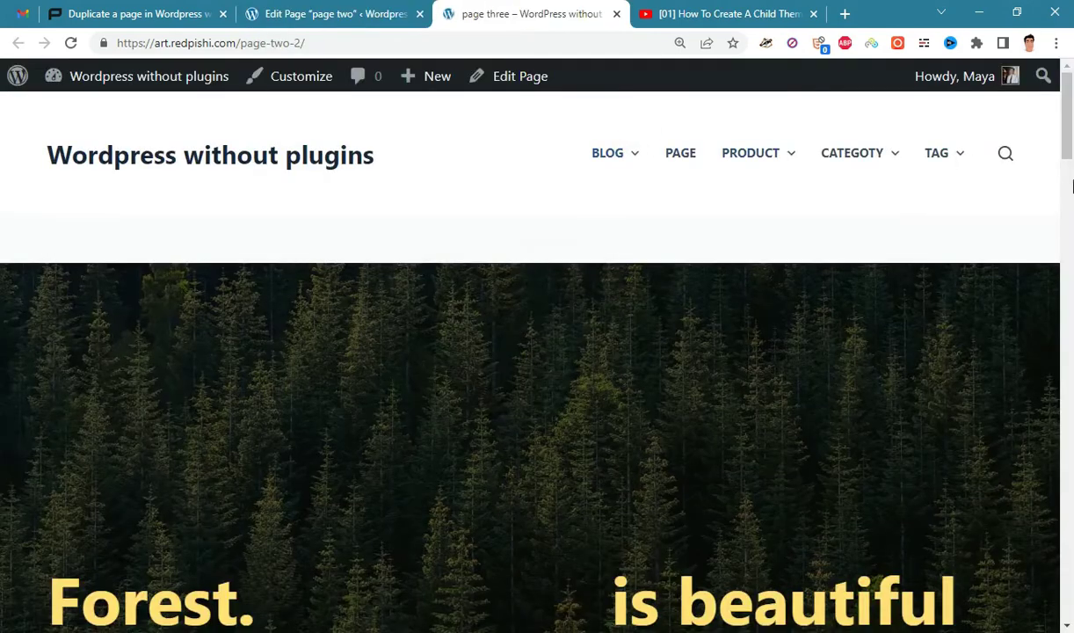
pyautogui.scroll(-10, 1071, 184)
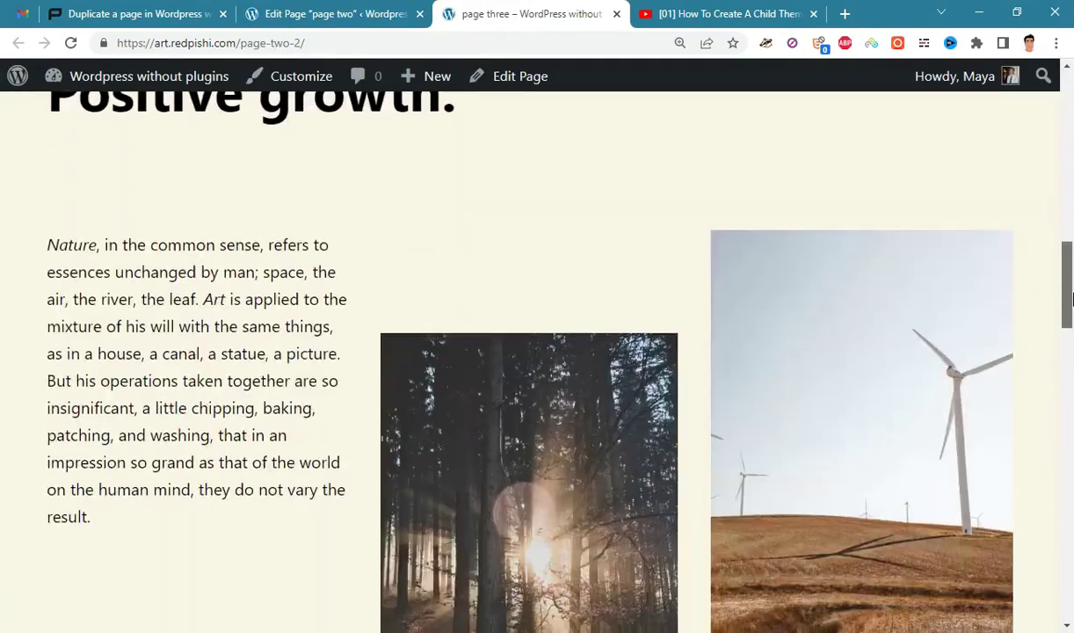
pyautogui.moveTo(1071, 298); pyautogui.dragTo(1024, 105)
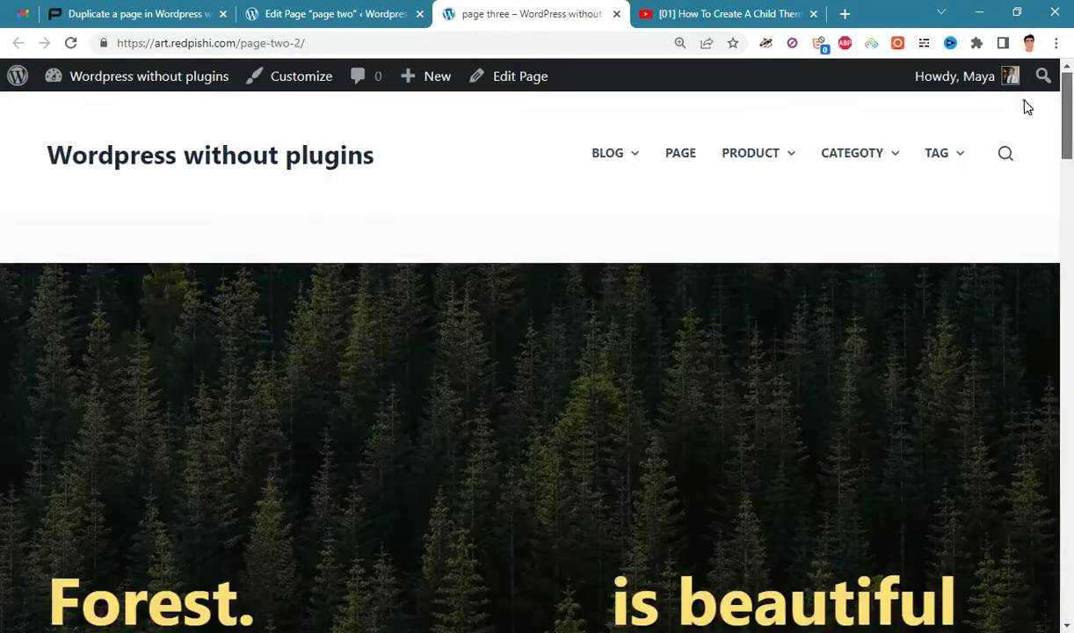
pyautogui.middleClick(492, 7)
# Return to the Pages list, then open the House listing screen with House 1 to House 4
pyautogui.click(33, 91)
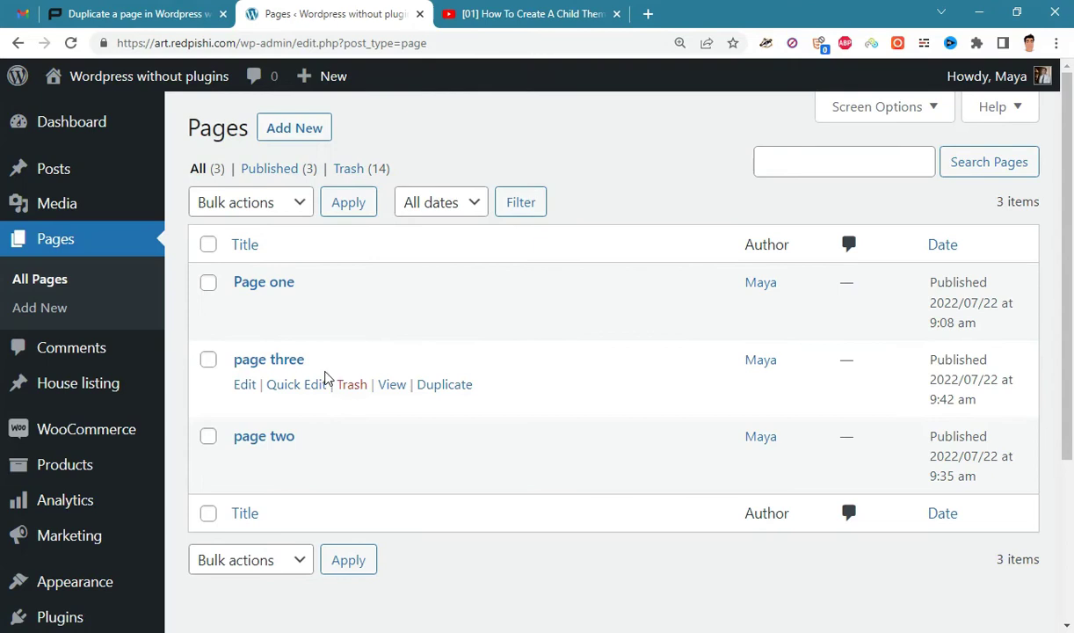
pyautogui.scroll(-1, 635, 424)
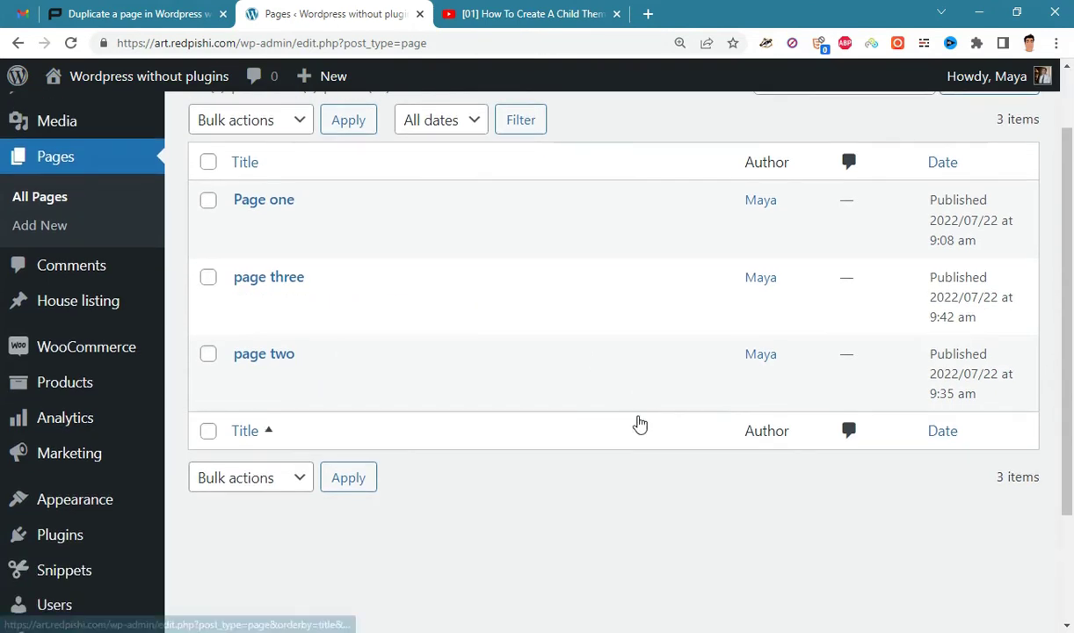
pyautogui.click(115, 310)
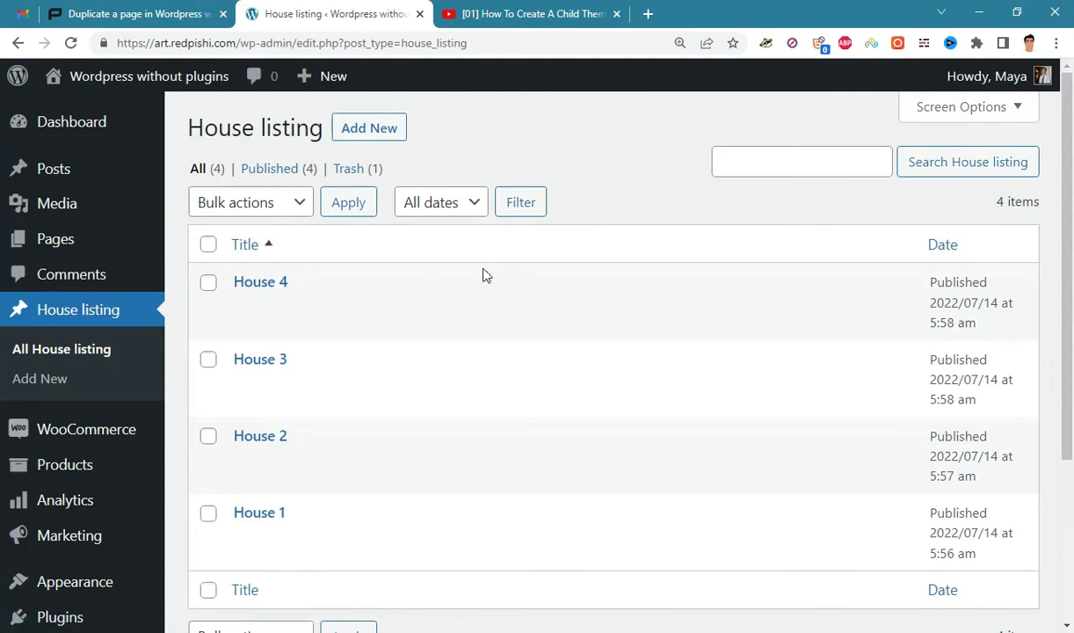
# Duplicate House 4 and open the 'House 4 — Draft' copy in the editor
pyautogui.moveTo(326, 286)
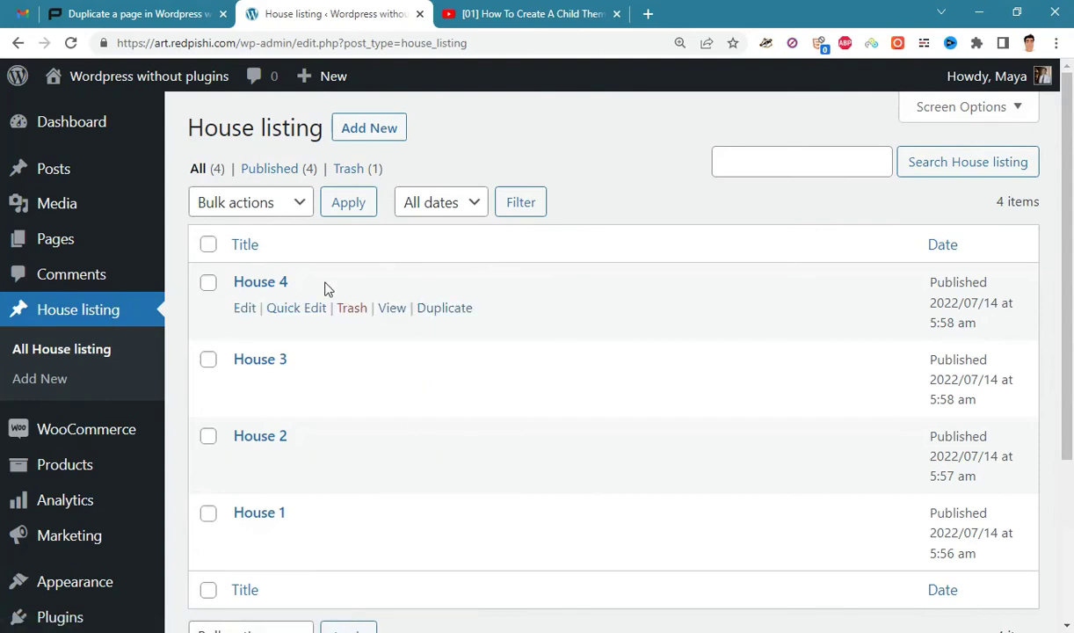
pyautogui.click(463, 317)
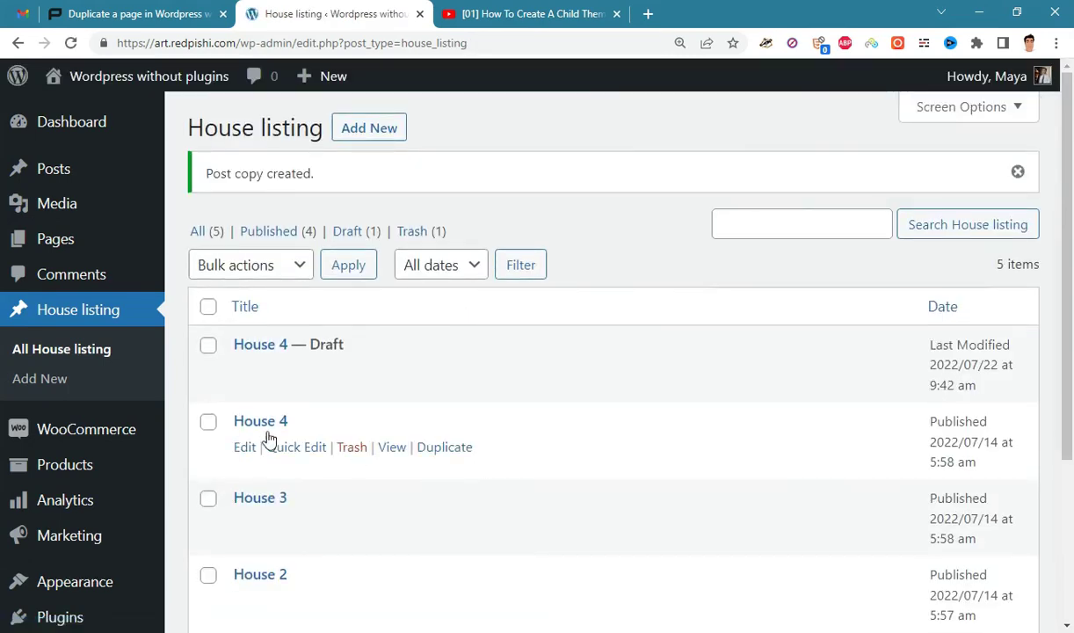
pyautogui.click(256, 346)
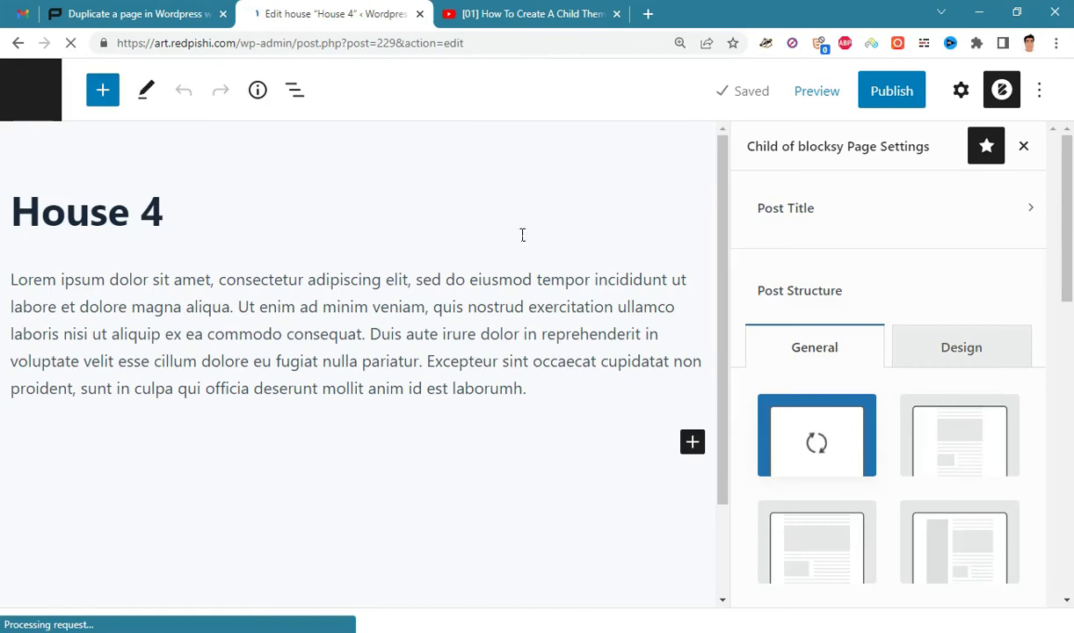
pyautogui.moveTo(269, 280); pyautogui.dragTo(466, 390)
pyautogui.click(466, 390)
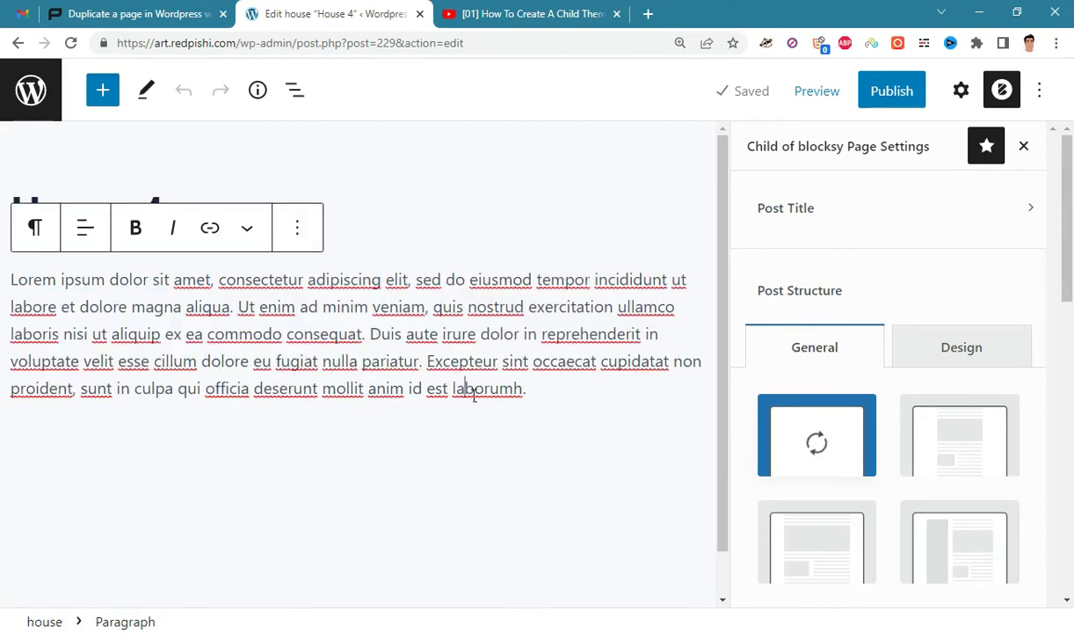